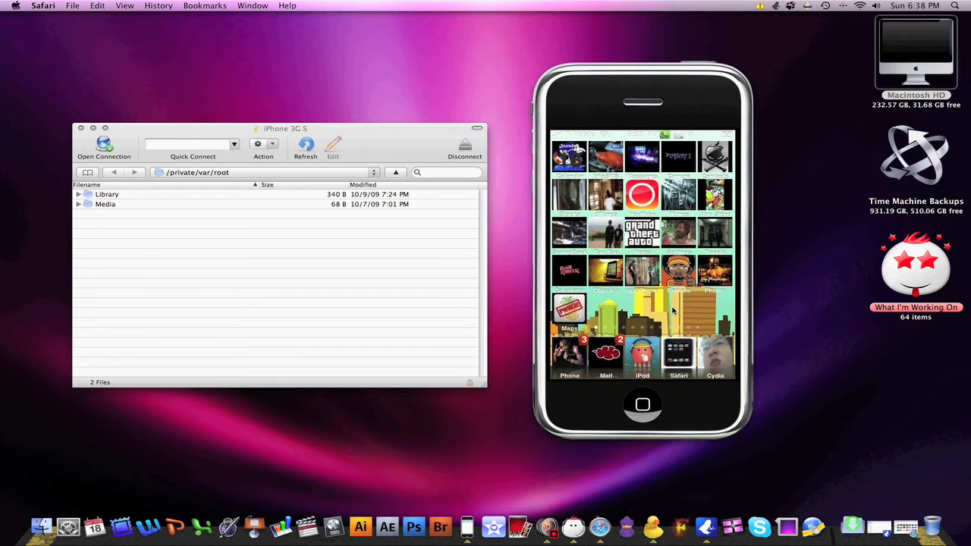
Bring the iPhone 3G S SFTP browser at /private/var/root to the front
click(296, 249)
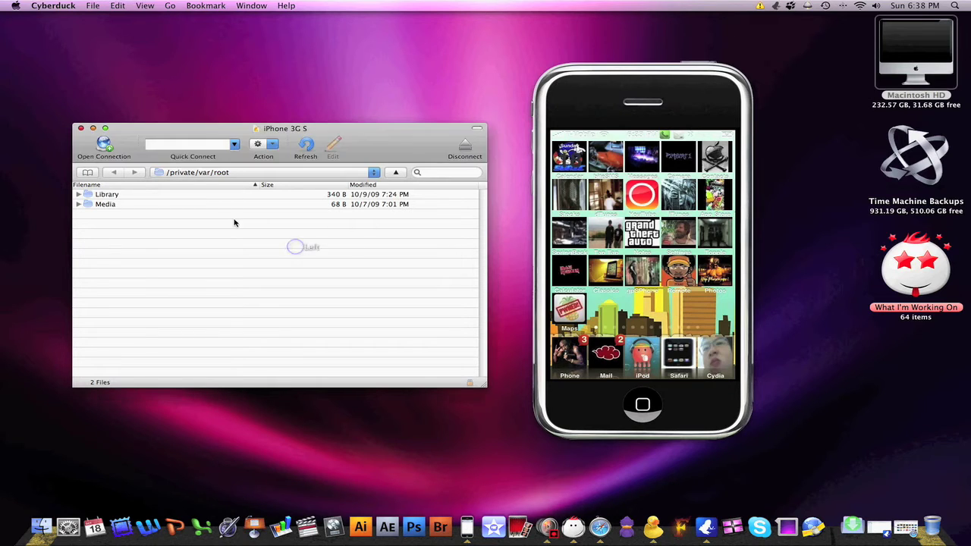
Navigate from /private/var into stash/Themes.ktqE29 and open the TestDrive theme folder
click(395, 174)
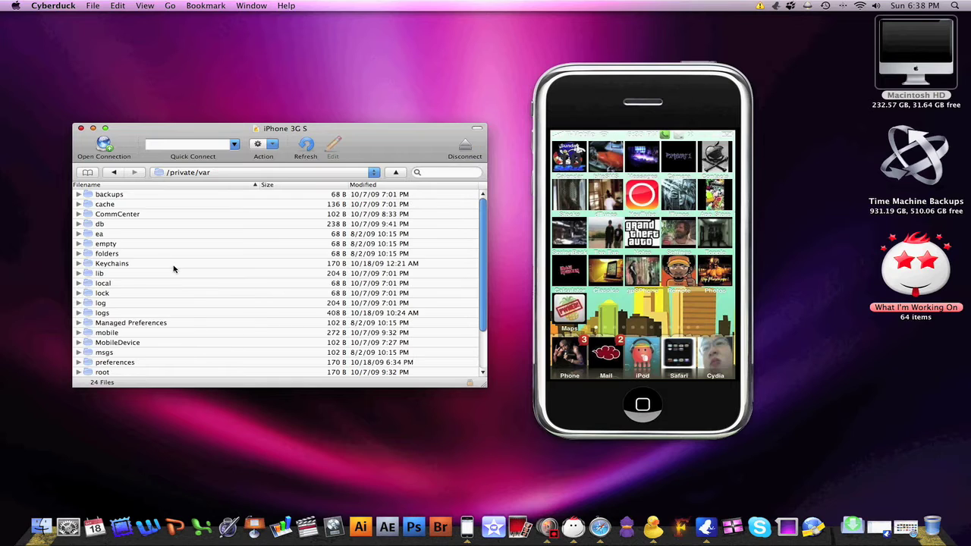
scroll(152, 273, down, 3)
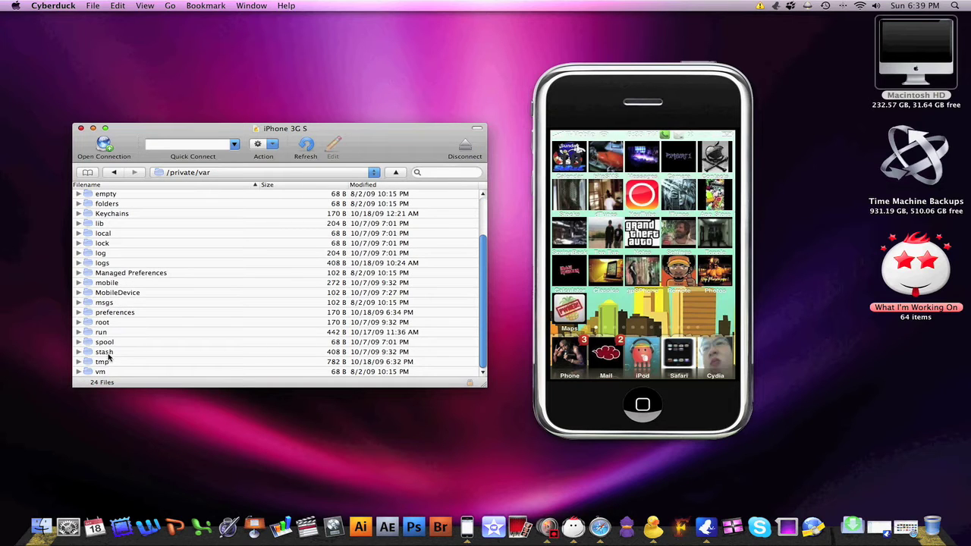
double_click(108, 353)
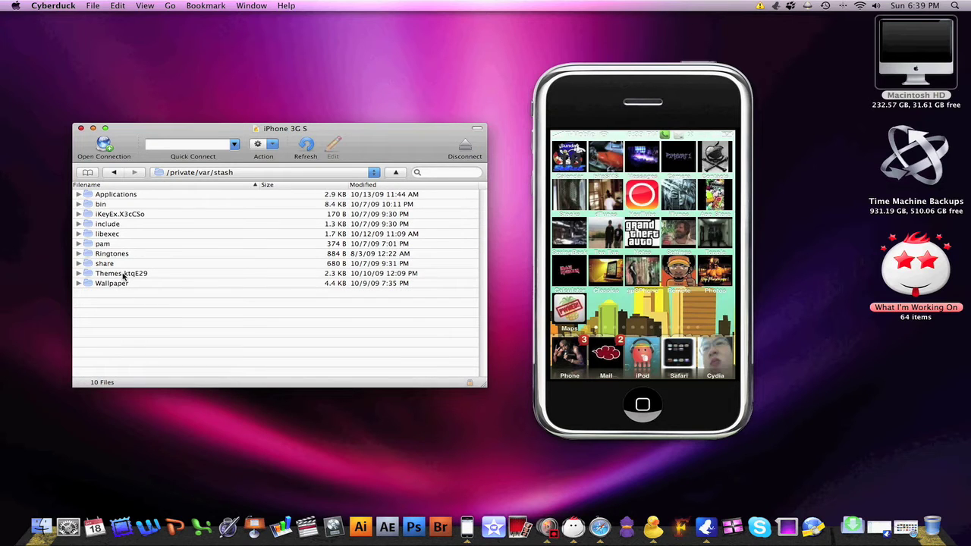
double_click(125, 274)
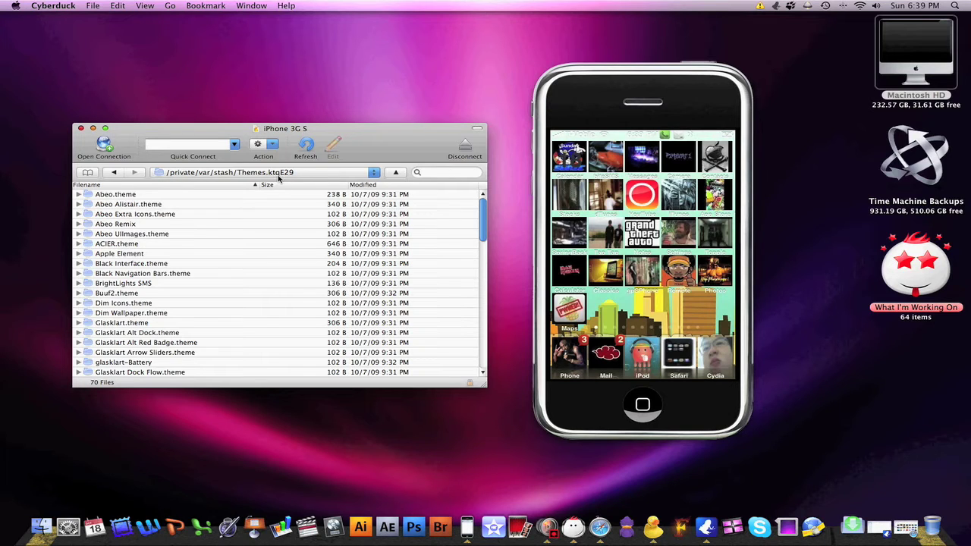
scroll(220, 196, down, 15)
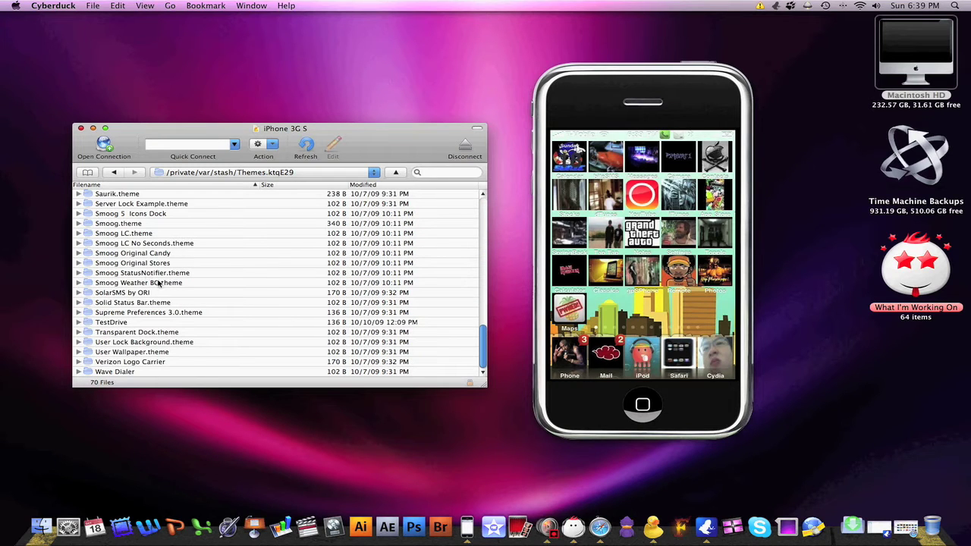
double_click(114, 325)
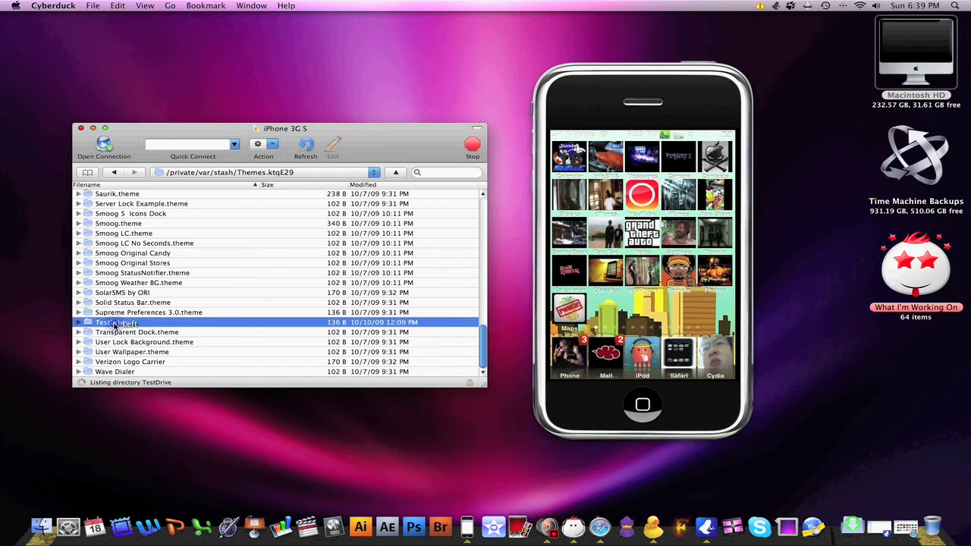
Back in Themes.ktqE29, rename the TestDrive folder to MissionStart
click(115, 173)
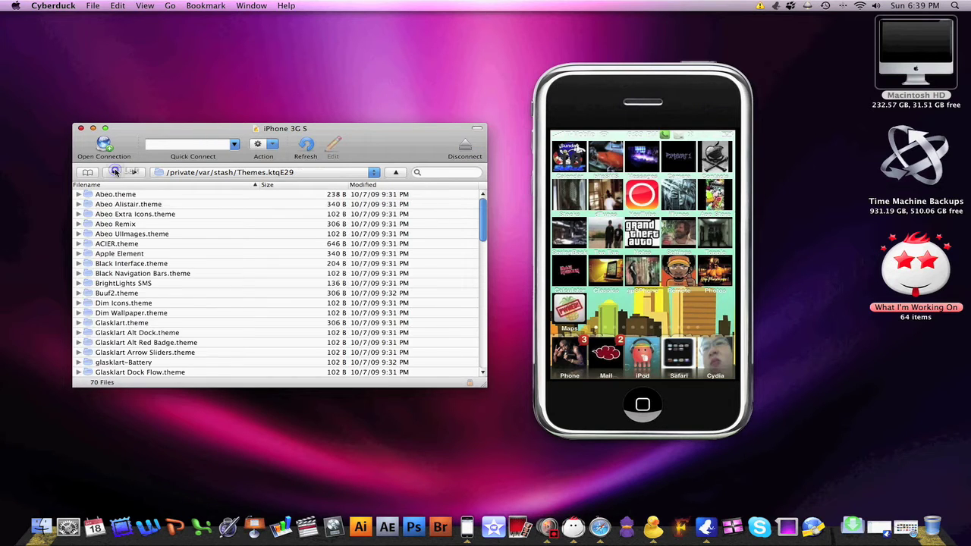
scroll(114, 334, down, 15)
click(111, 322)
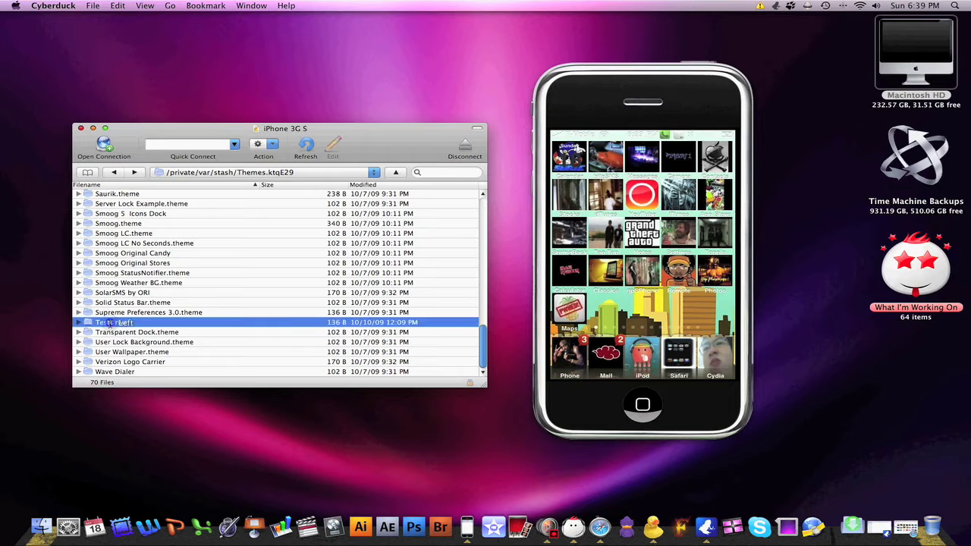
right_click(112, 323)
click(152, 317)
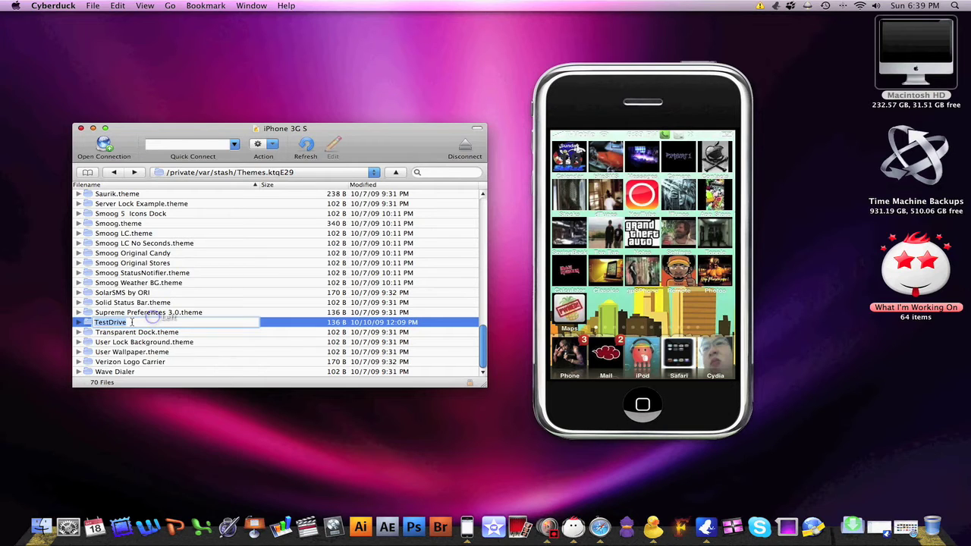
text(MissionStart)
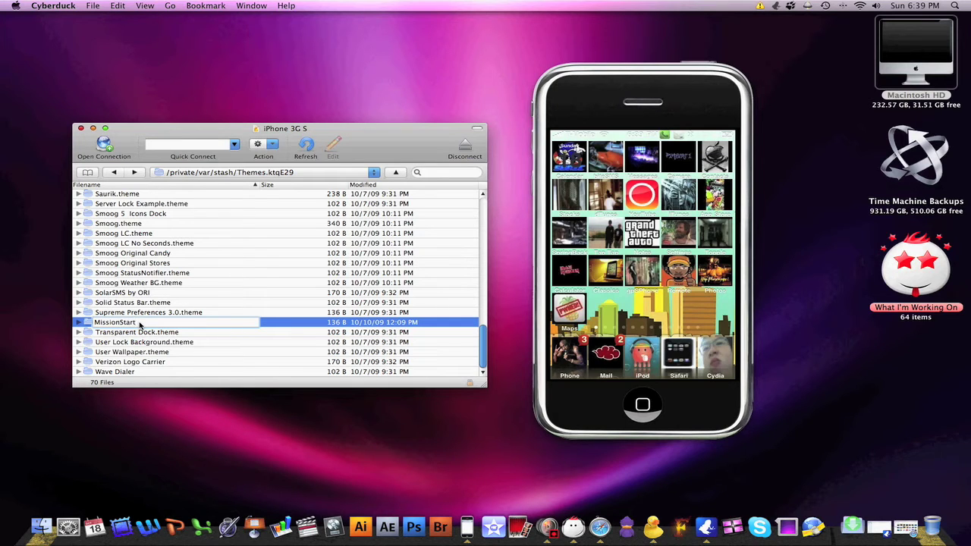
key(Return)
Open MissionStart and look through its Icons folder before returning to the theme folder
scroll(129, 326, down, 10)
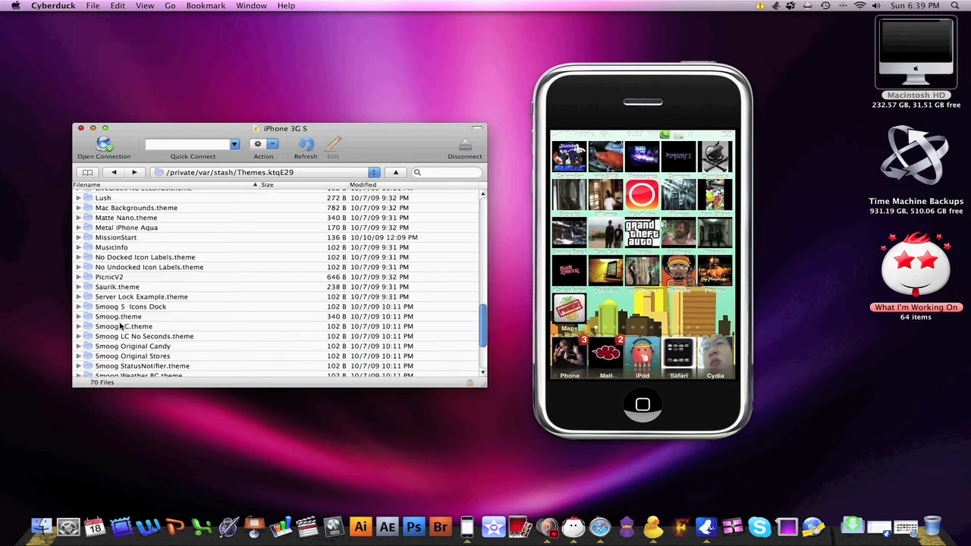
scroll(121, 328, up, 8)
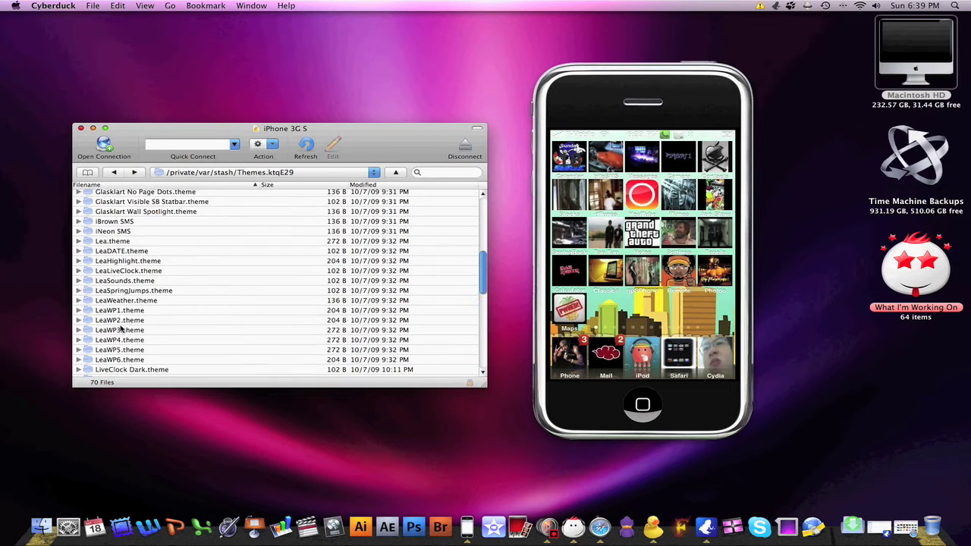
double_click(129, 339)
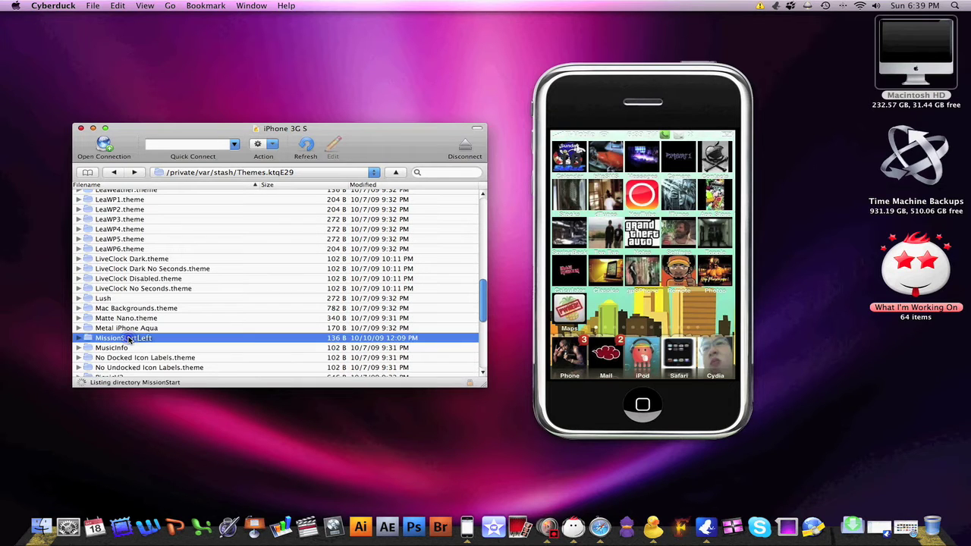
double_click(104, 194)
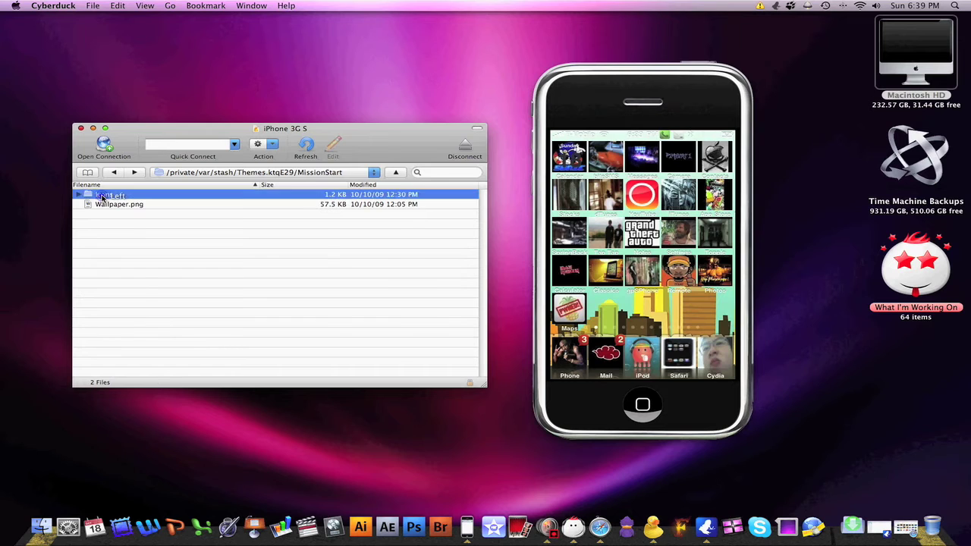
scroll(139, 202, down, 5)
scroll(139, 203, up, 5)
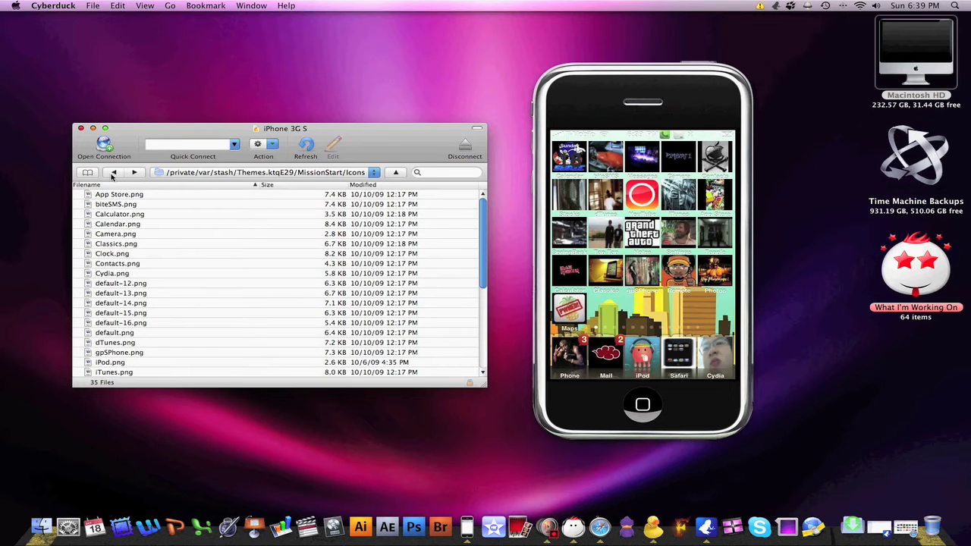
click(113, 173)
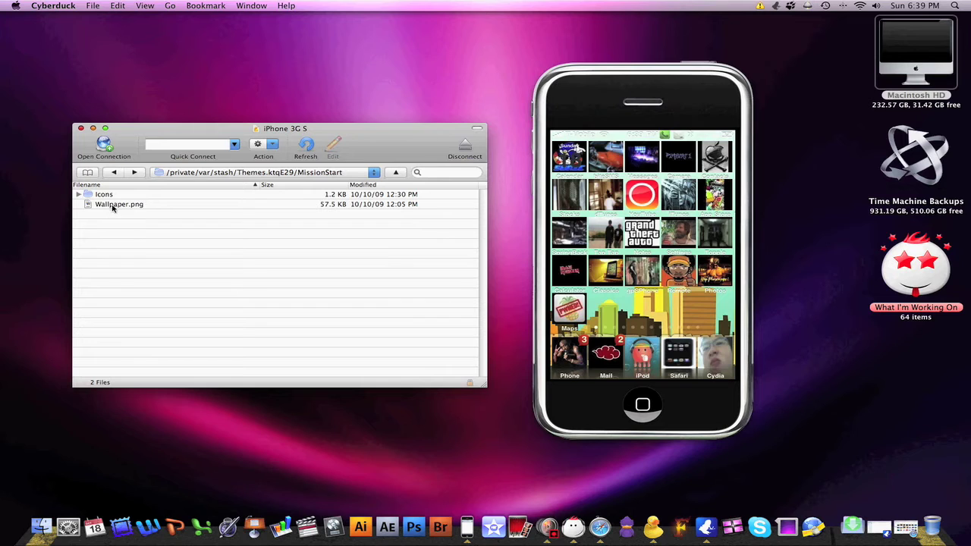
Download MissionStart's Wallpaper.png onto the desktop
drag(126, 209, 923, 368)
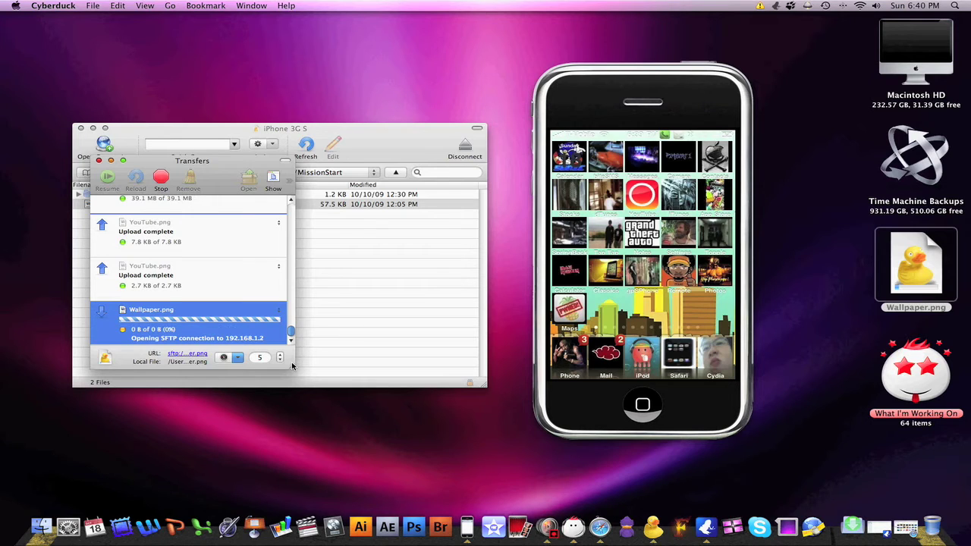
key(super+shift+4)
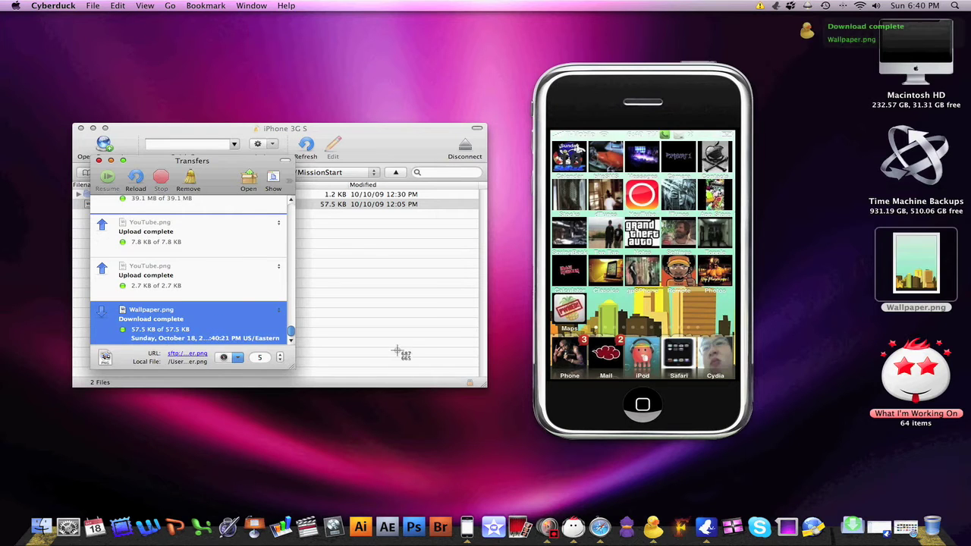
key(Escape)
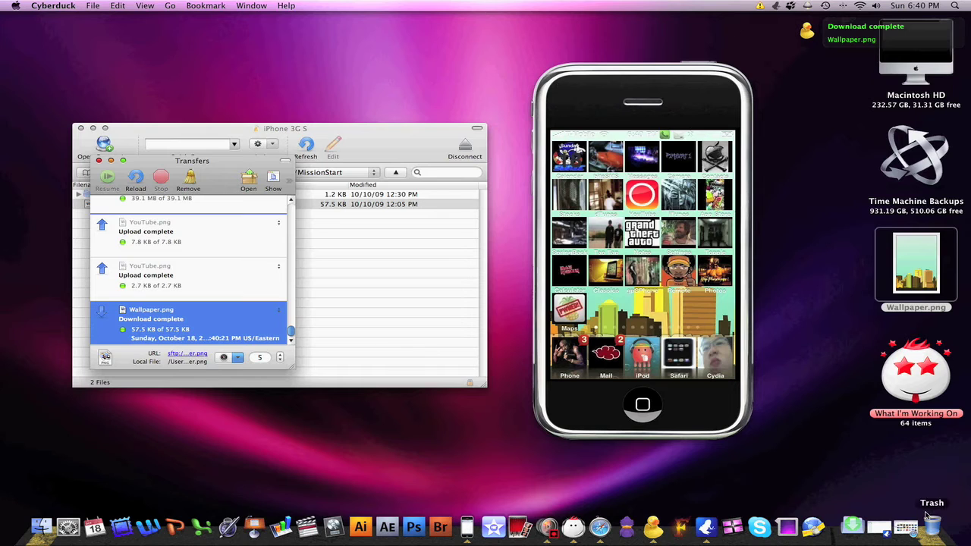
Confirm the desktop Wallpaper.png is 320 × 480, then return to the 'Hd wallpapers' image search
click(921, 281)
key(super+o)
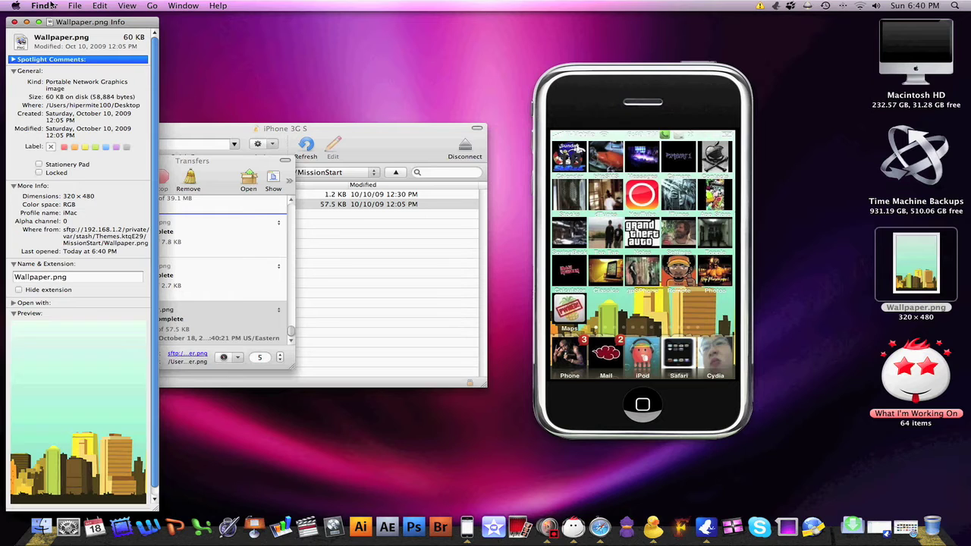
click(13, 21)
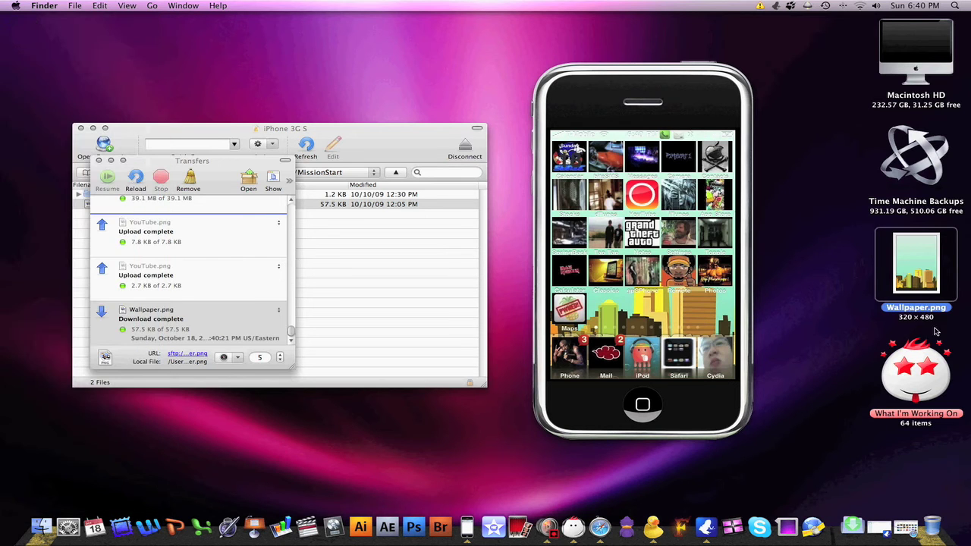
click(798, 320)
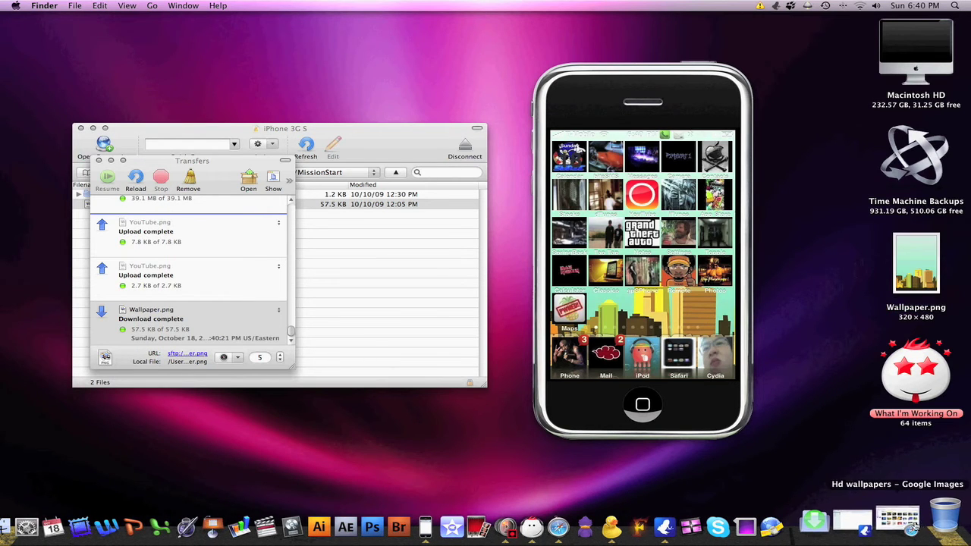
click(903, 520)
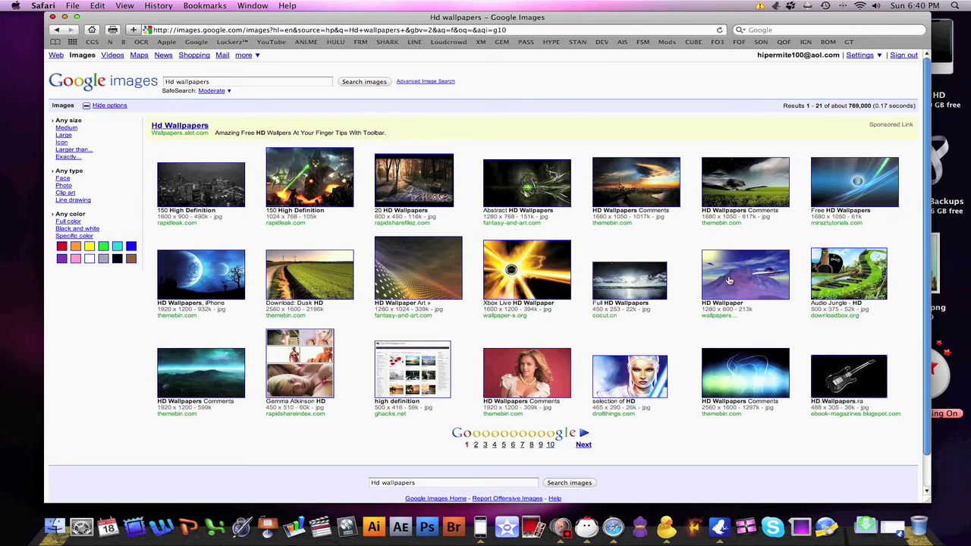
Follow the Xbox Live wallpaper result through to the full-size 1600×1200 Microsoft_Xbox_Live_Theme.jpg
click(551, 287)
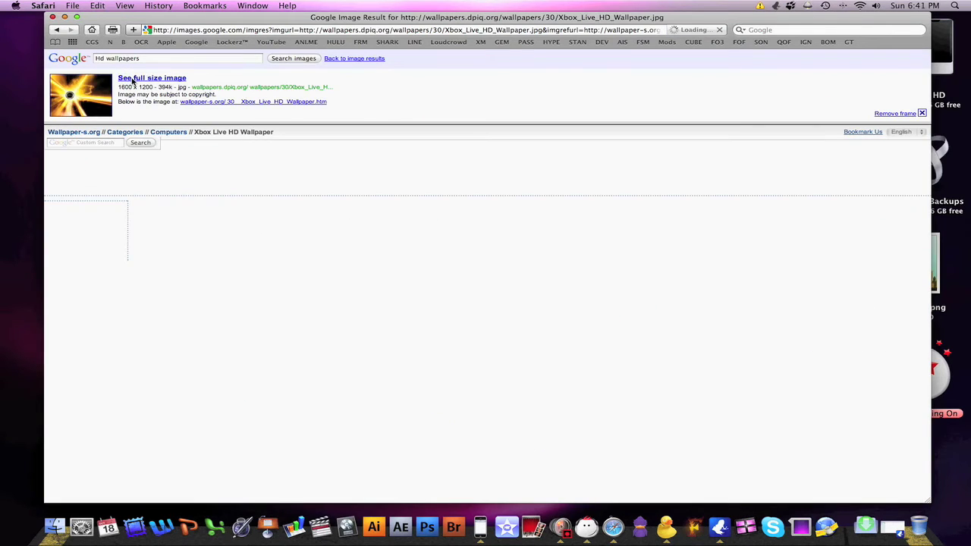
click(133, 80)
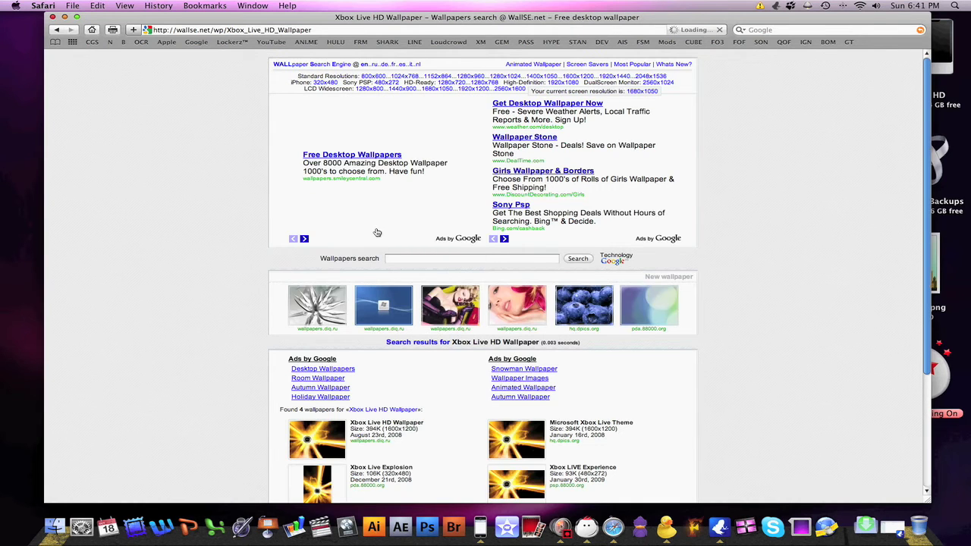
scroll(410, 401, down, 2)
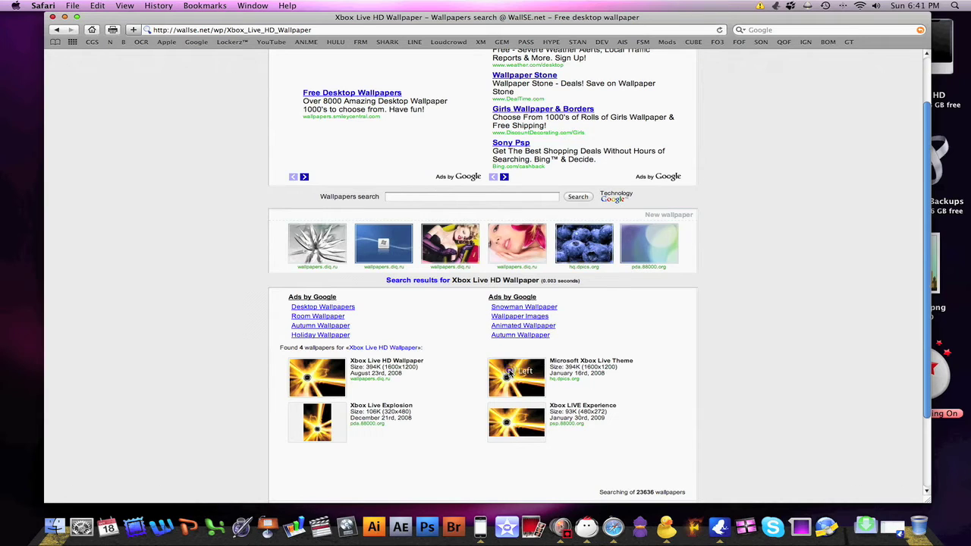
click(513, 372)
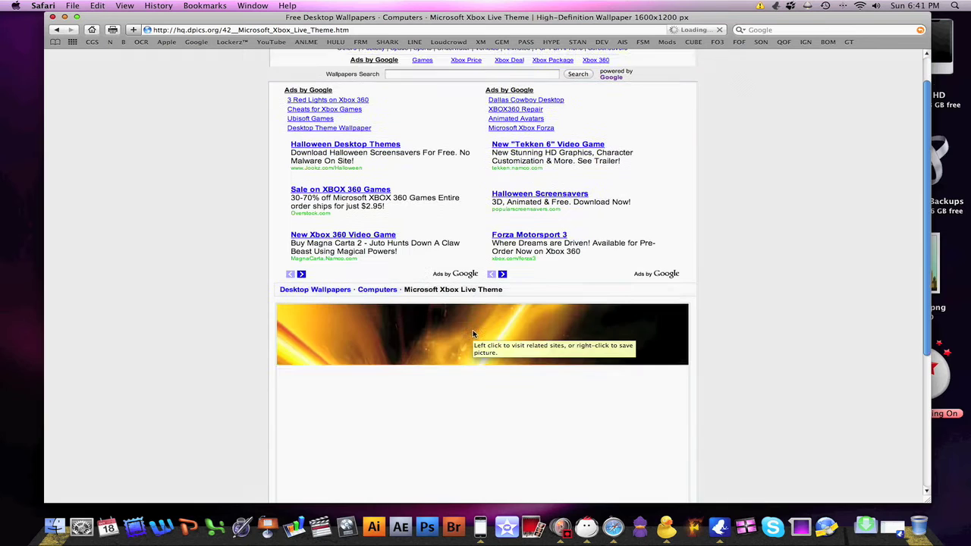
scroll(473, 334, down, 2)
scroll(472, 334, down, 4)
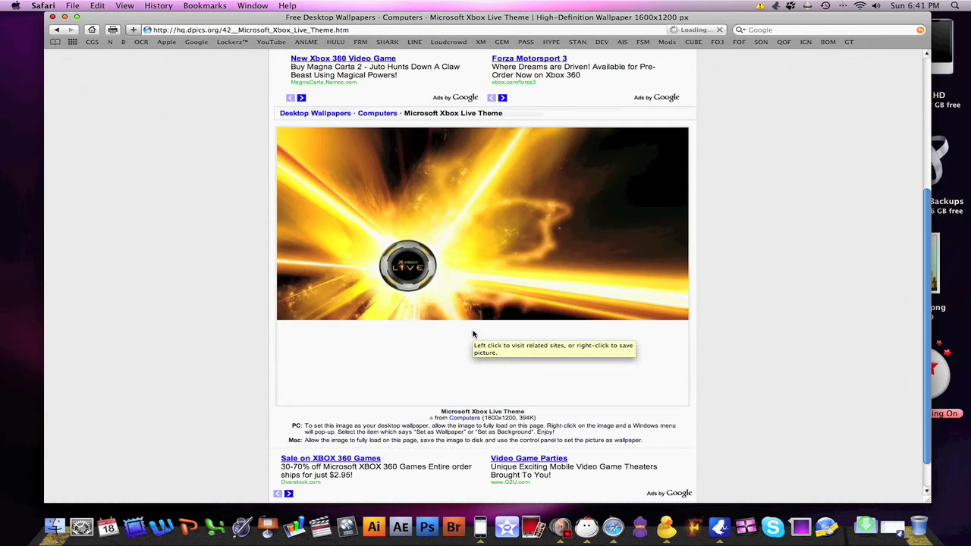
scroll(473, 334, down, 1)
scroll(479, 284, up, 2)
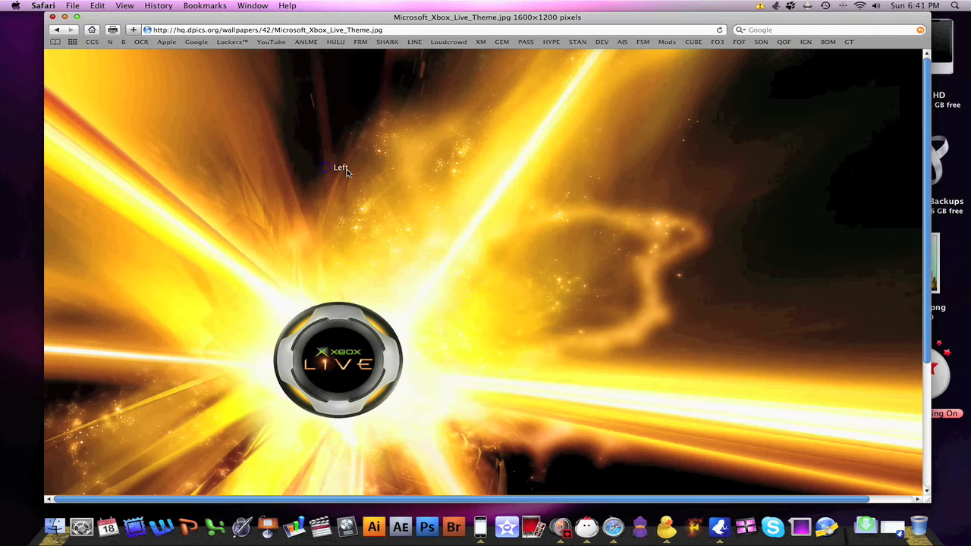
Screenshot a 320×480 region around the Xbox Live logo, then minimise Safari
scroll(402, 191, down, 3)
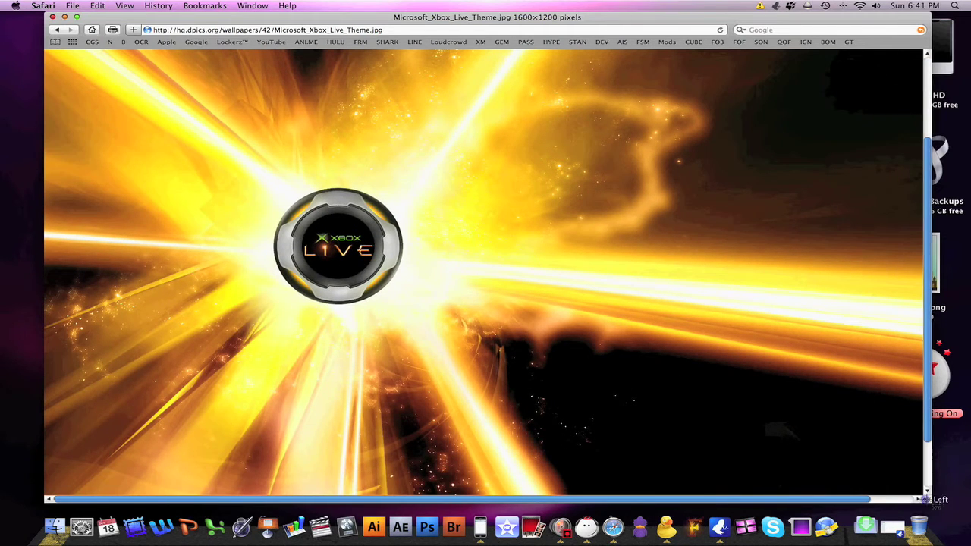
drag(924, 499, 941, 508)
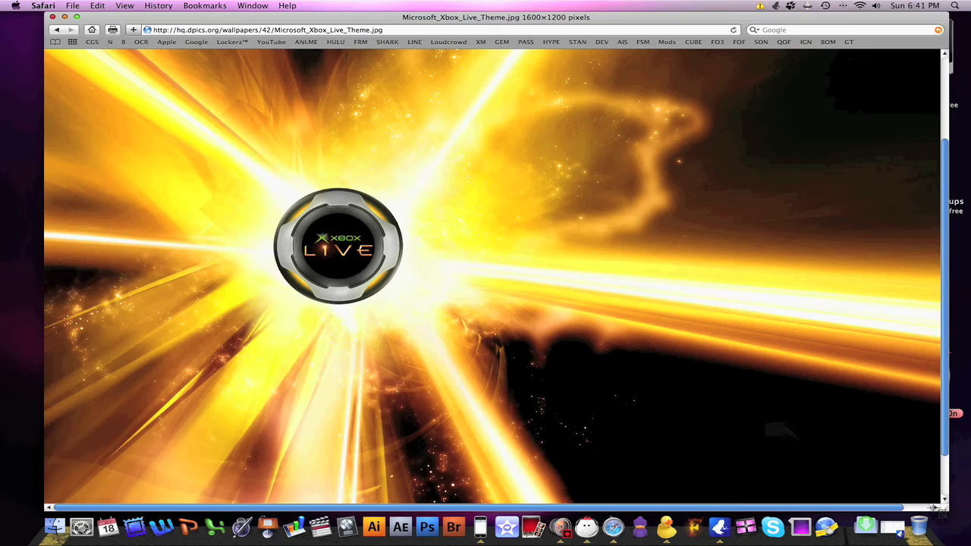
key(super+shift+4)
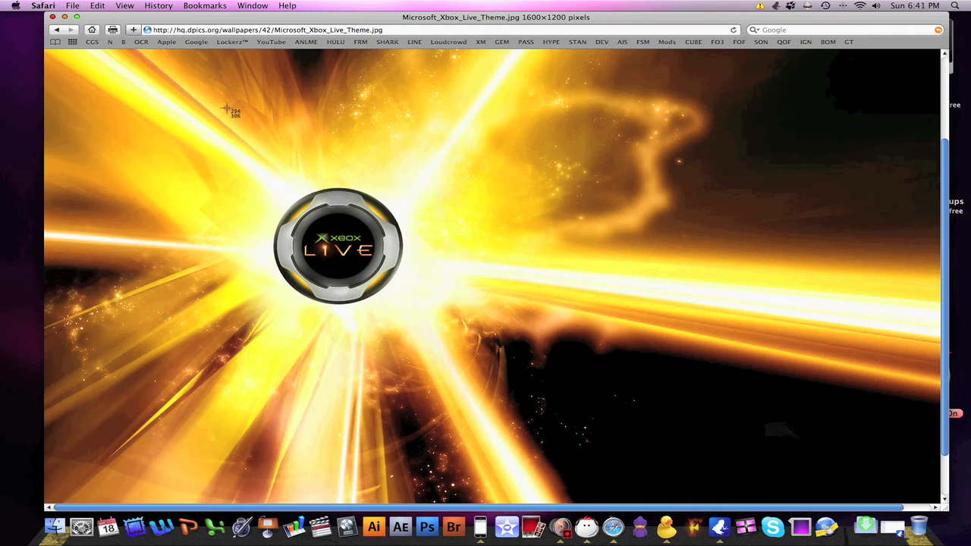
drag(233, 114, 417, 361)
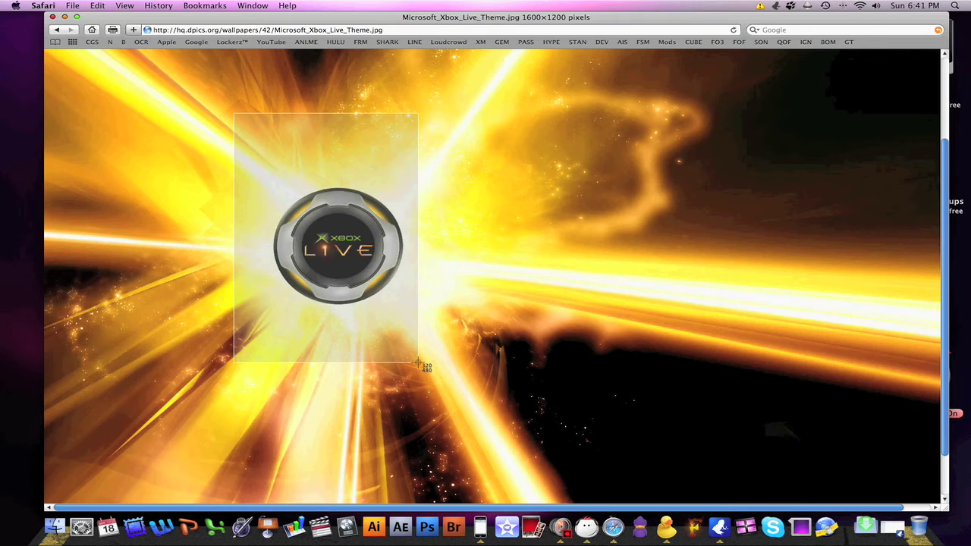
drag(417, 362, 417, 362)
drag(417, 362, 418, 365)
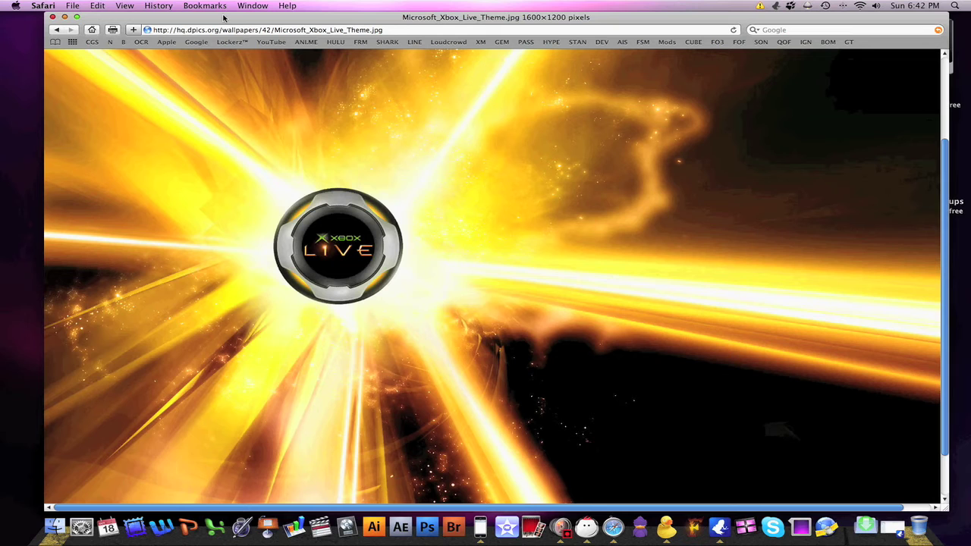
click(65, 16)
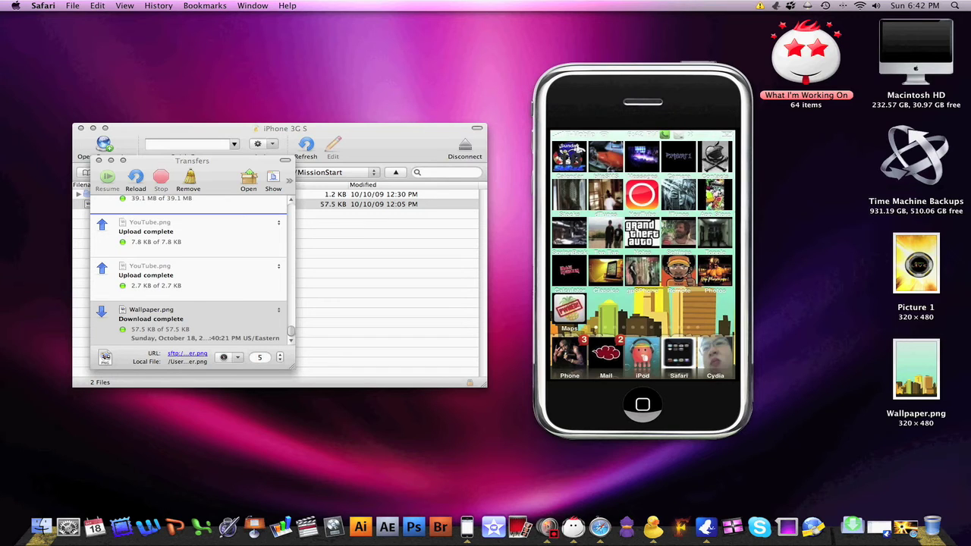
Give Picture 1 a temporary name and move the old desktop Wallpaper.png to the Trash
click(918, 307)
click(922, 308)
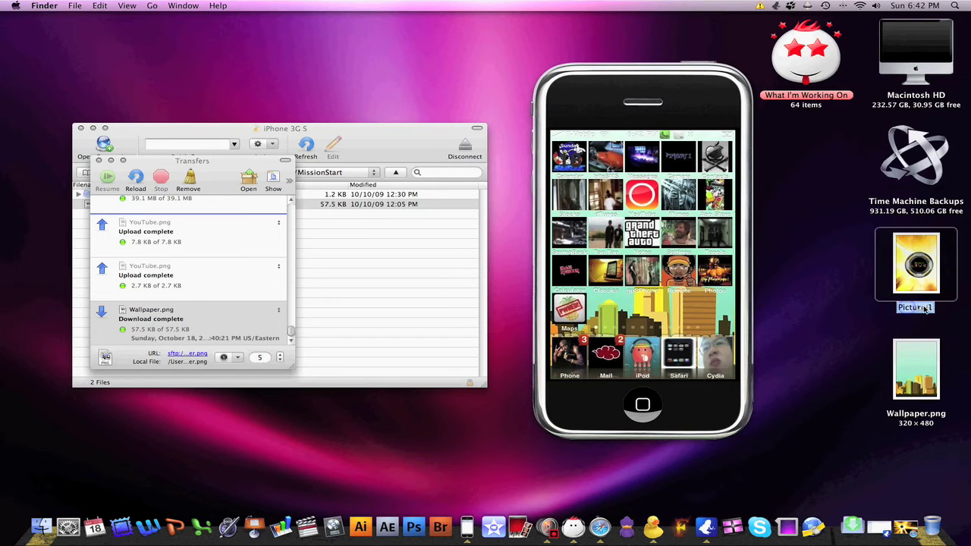
text(Wal)
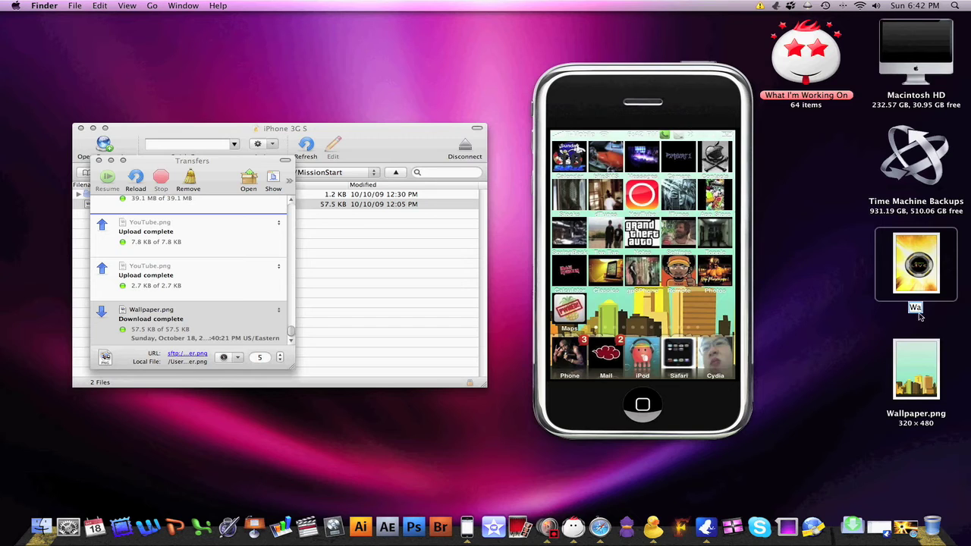
key(Return)
right_click(926, 388)
click(925, 386)
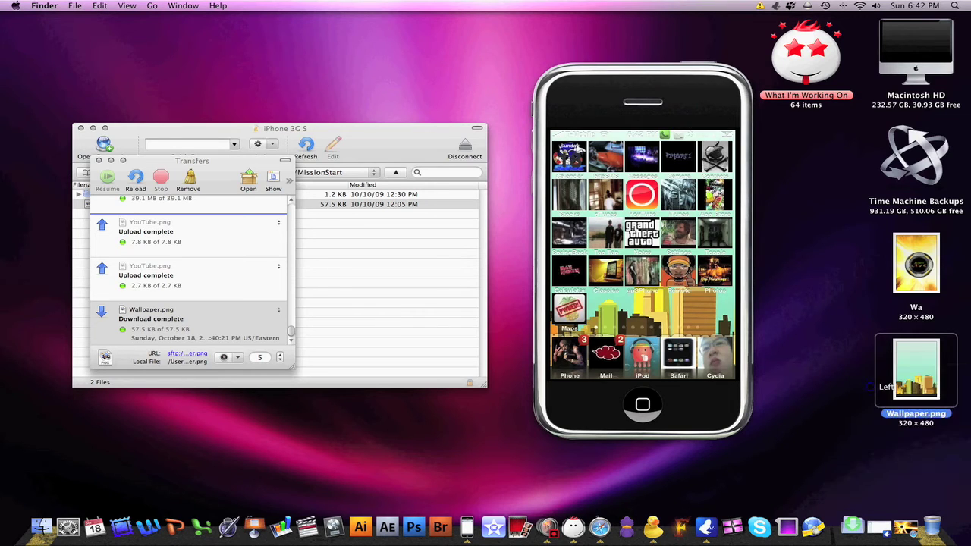
Rename the Xbox Live screenshot to Wallpaper.png
click(918, 307)
click(919, 308)
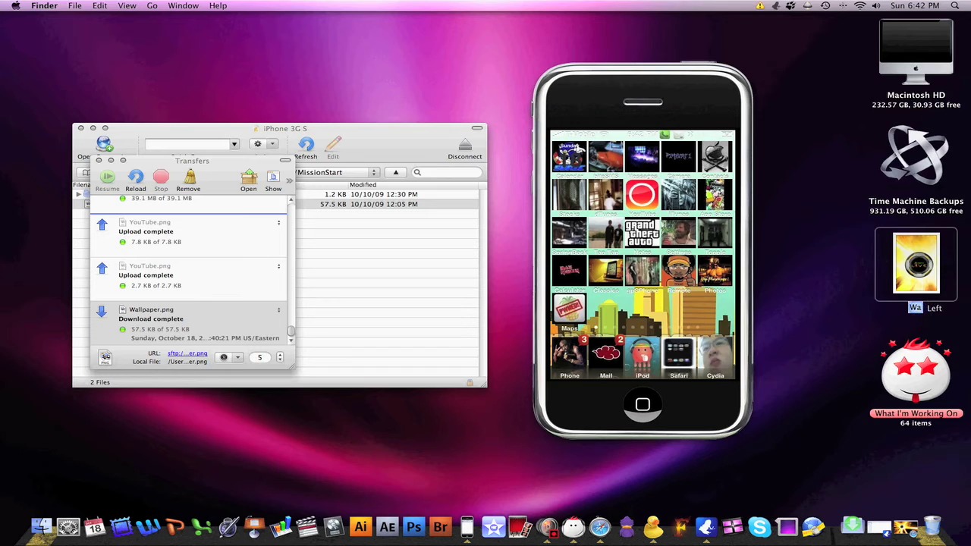
text(llpaper)
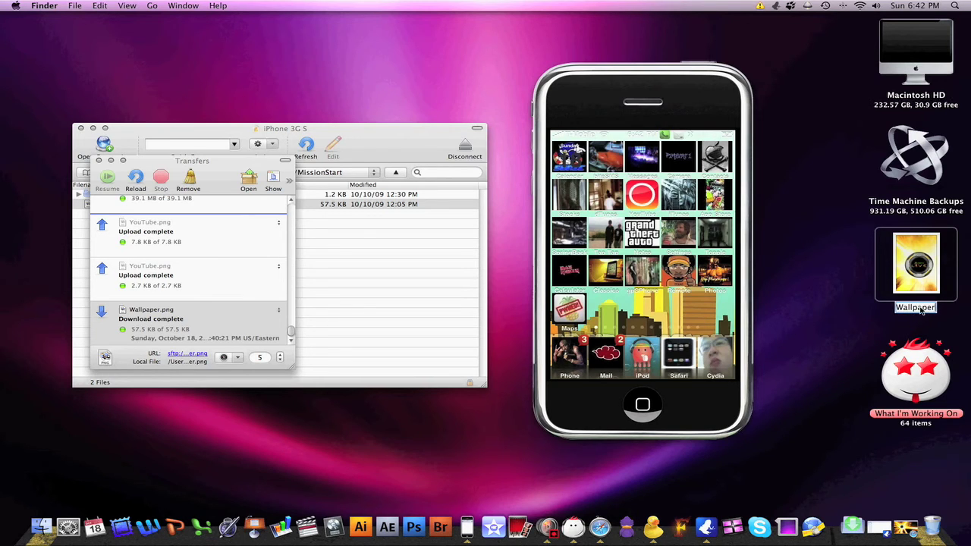
text(.png)
key(Return)
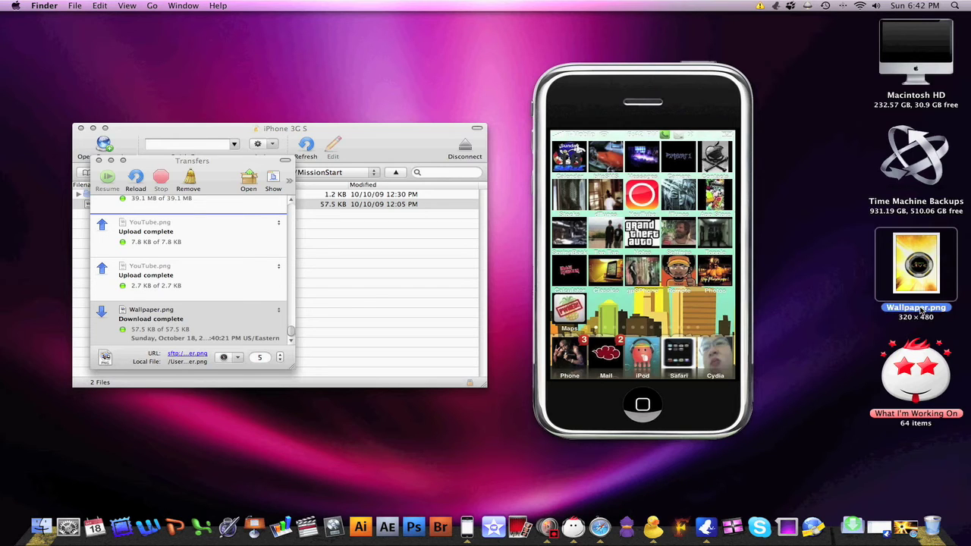
click(868, 314)
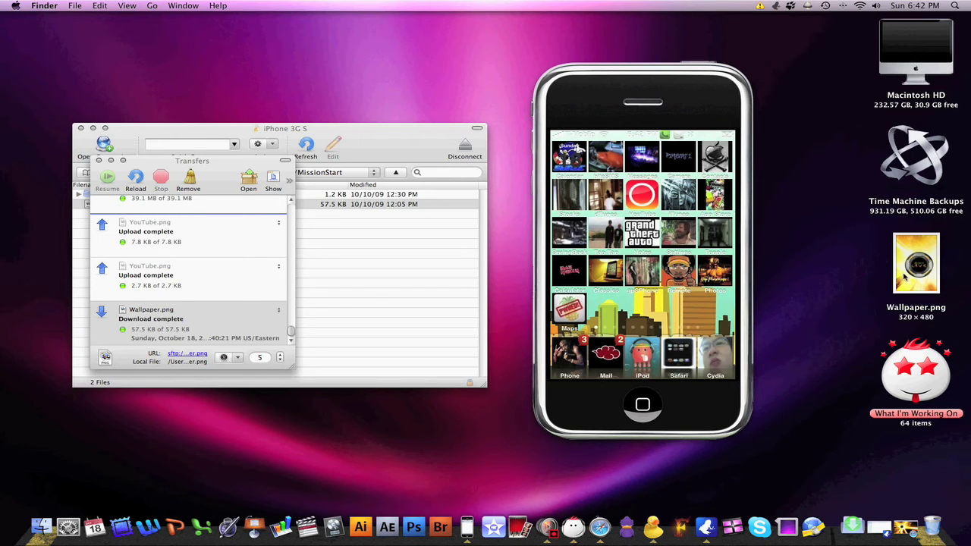
click(360, 128)
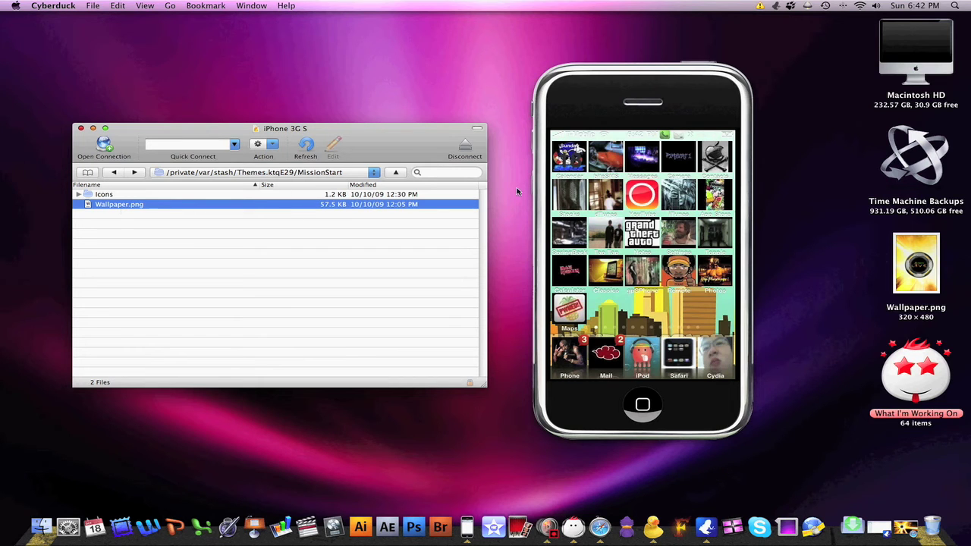
Upload the new Wallpaper.png into MissionStart, overwriting the old file (now 203.7 KB)
click(396, 172)
scroll(195, 316, down, 10)
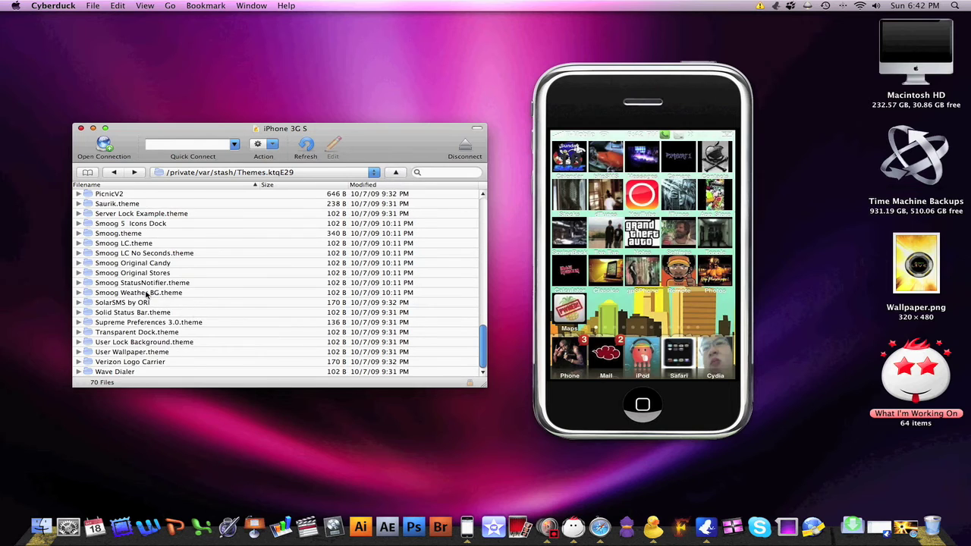
scroll(145, 292, up, 3)
scroll(134, 291, up, 4)
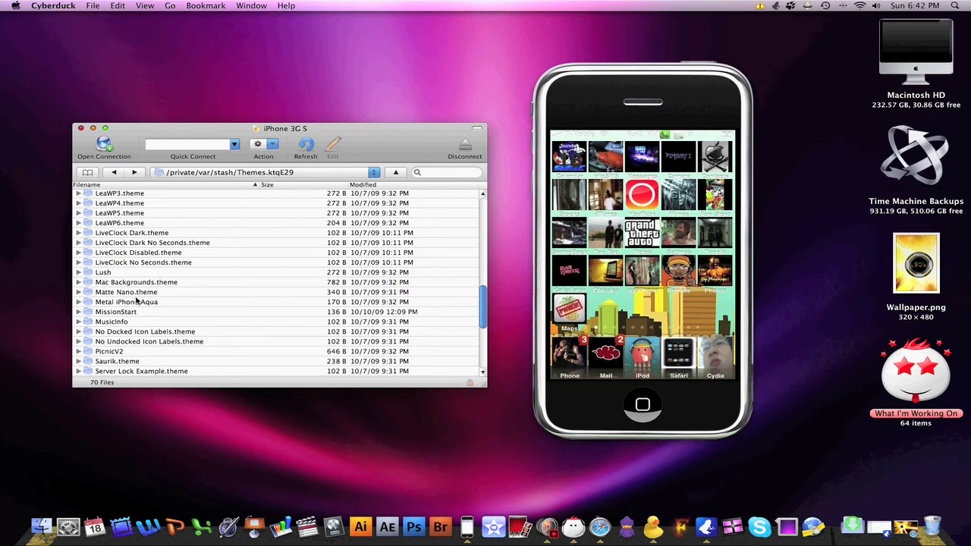
double_click(129, 312)
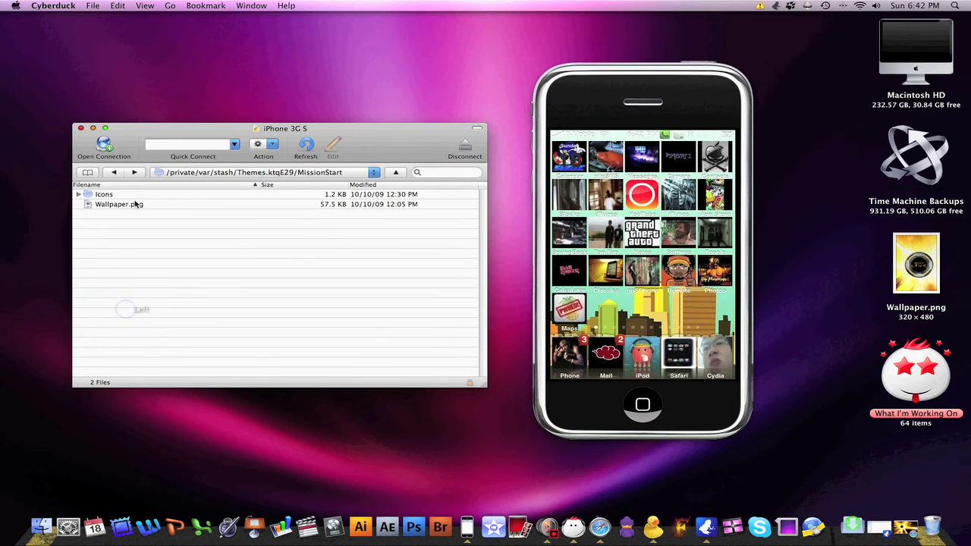
drag(919, 258, 225, 266)
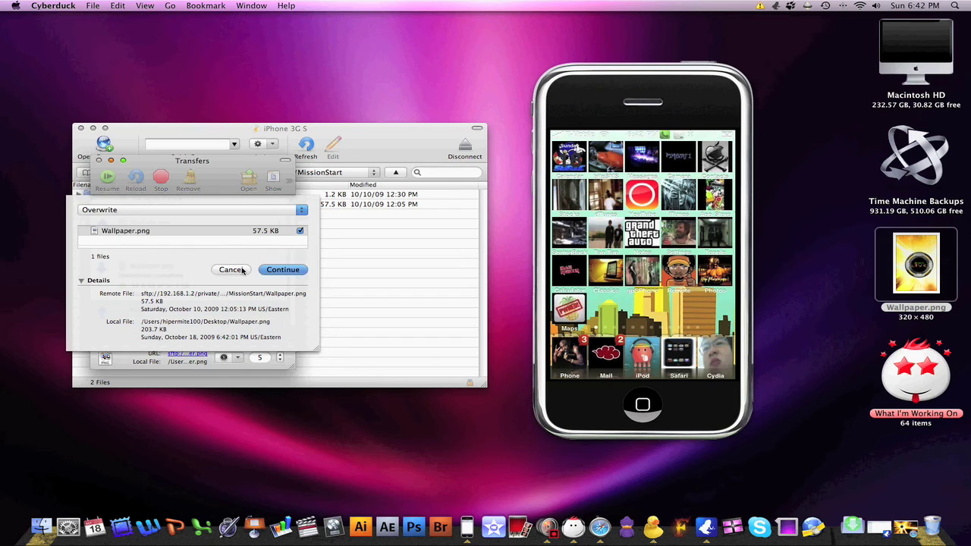
click(282, 270)
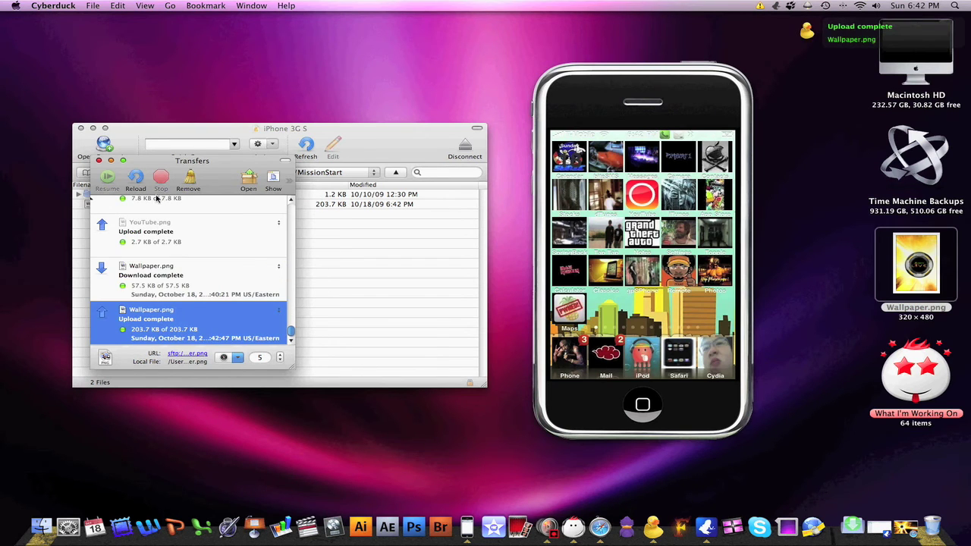
click(111, 161)
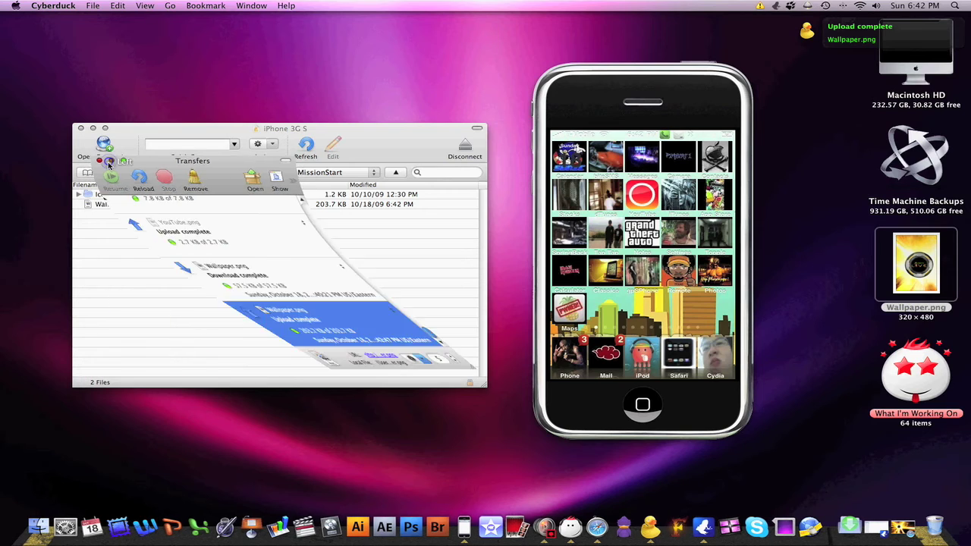